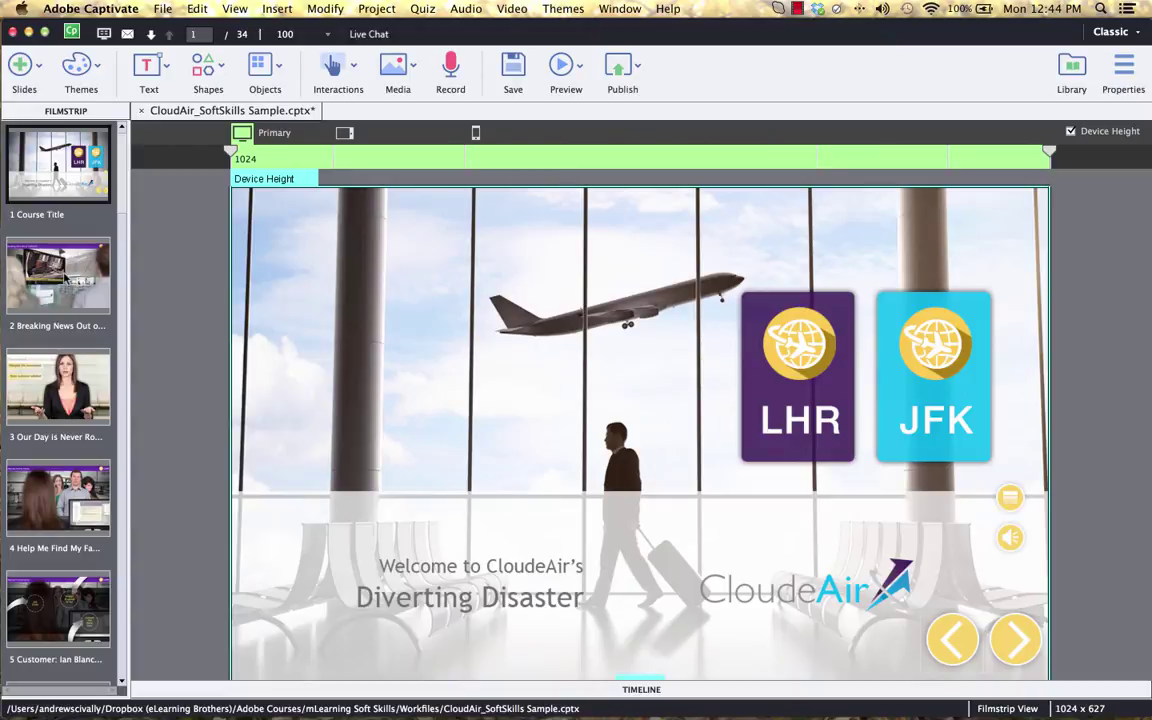
Open the Breaking News Out of California slide's timeline and select the tv6 image.
left_click(65, 279)
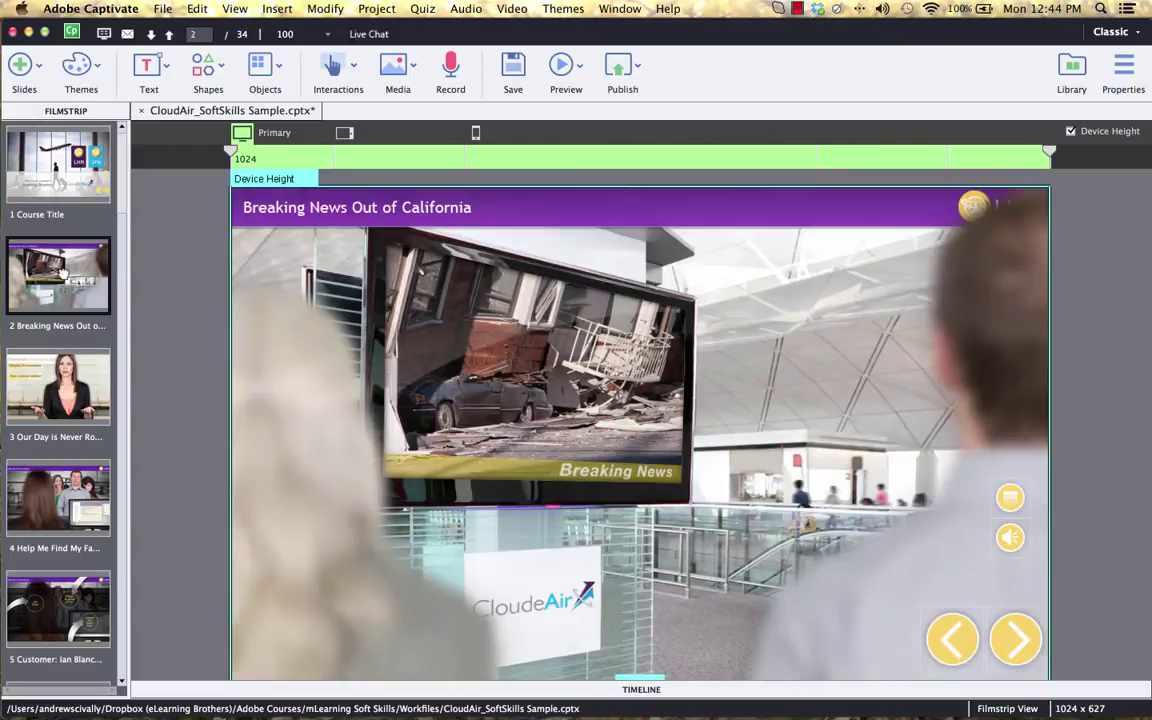
left_click(643, 689)
left_click_drag(223, 566, 290, 419)
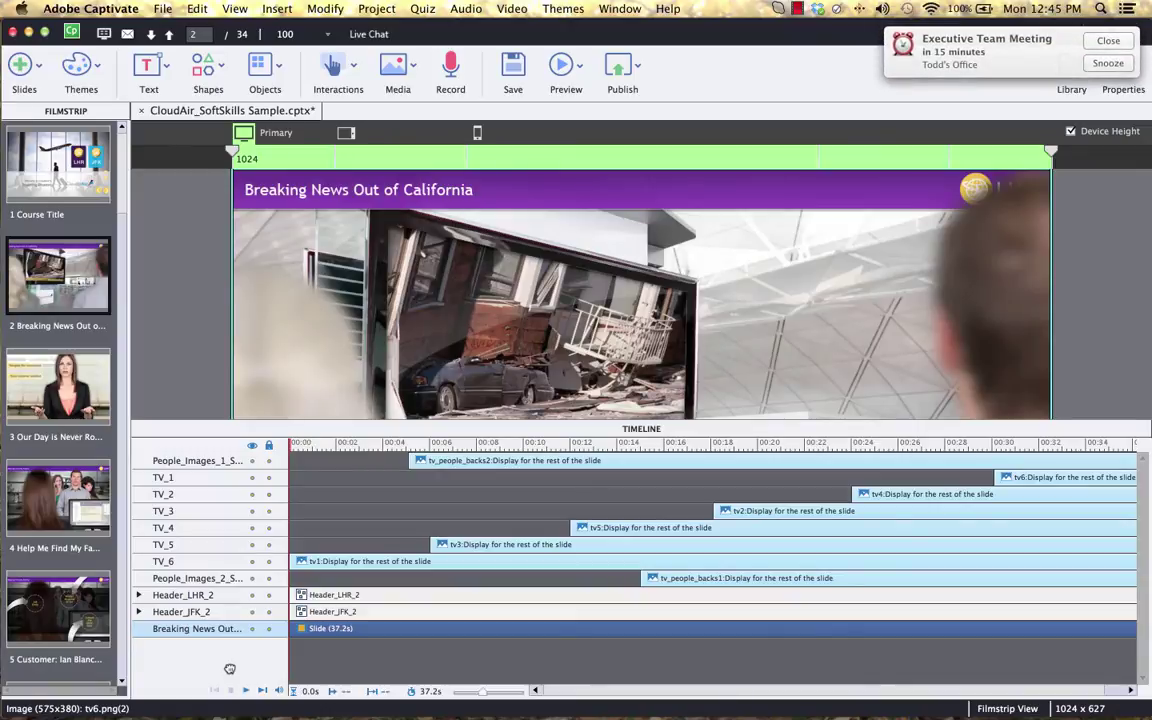
left_click(165, 477)
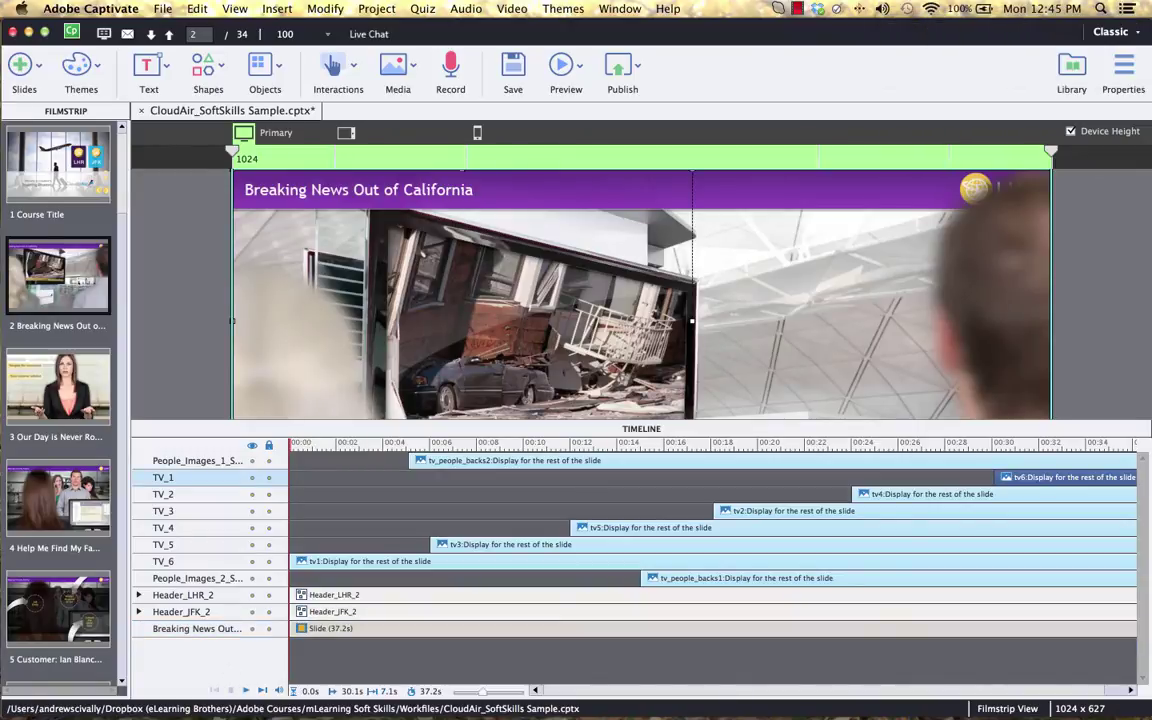
Toggle the Header_LHR_2 layer's visibility off and back on, then expand its group.
left_click(139, 595)
left_click(139, 595)
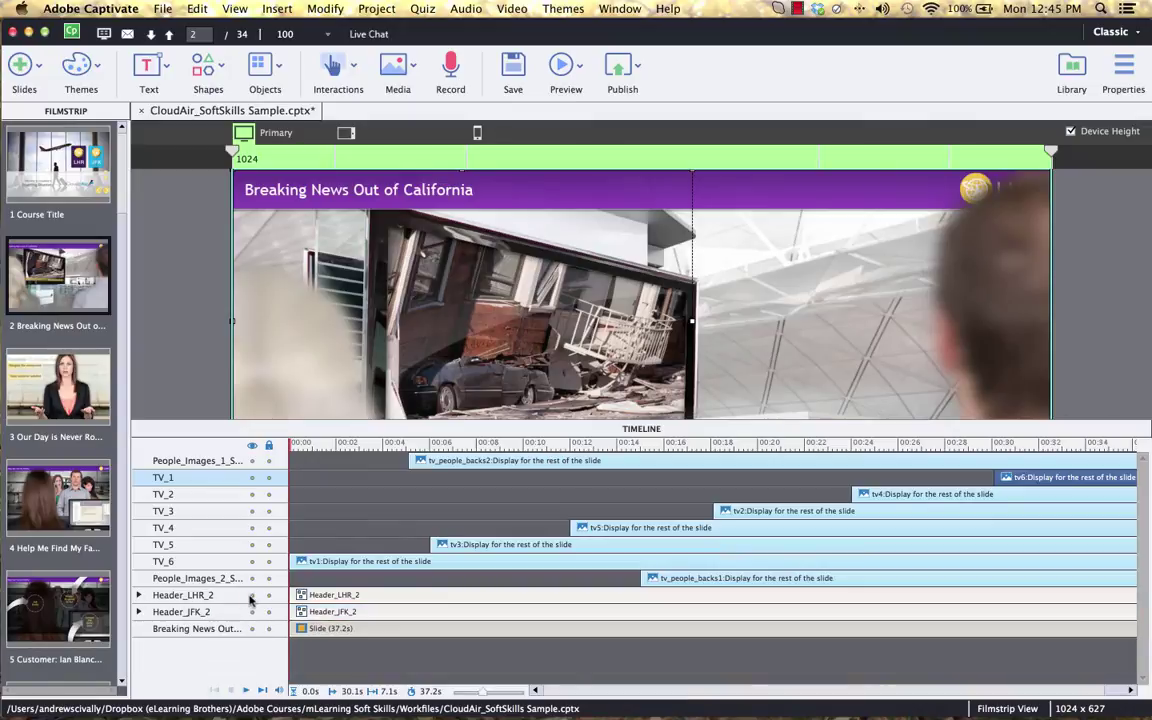
left_click(252, 595)
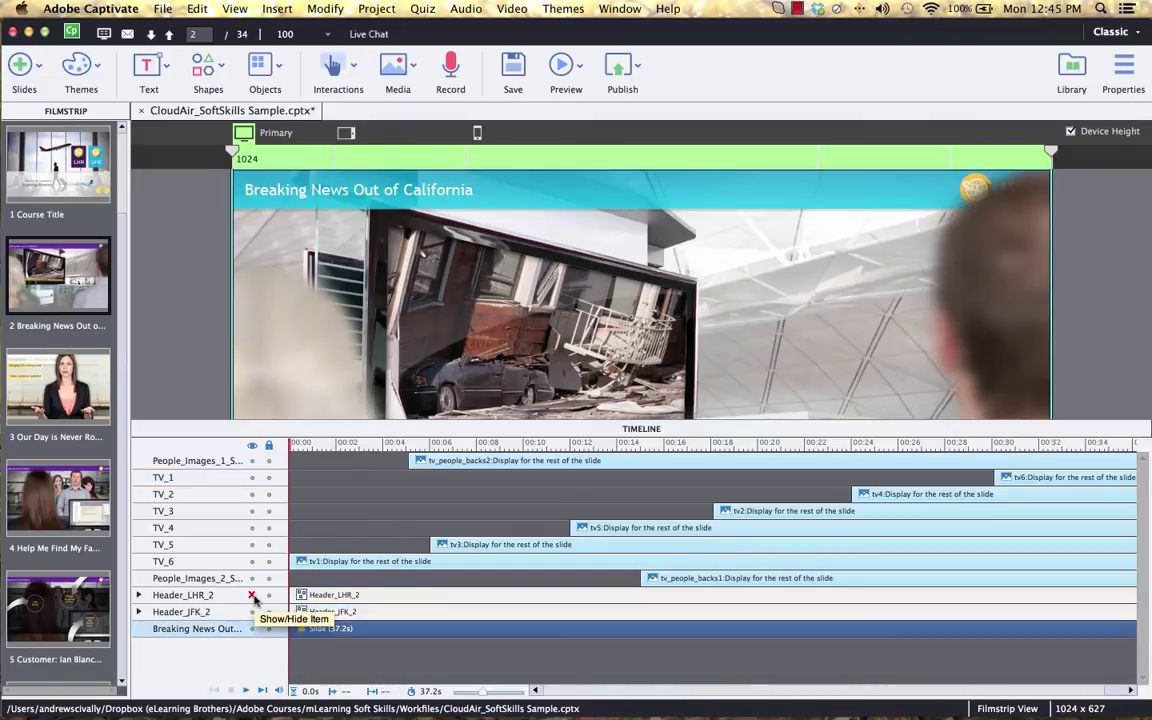
left_click(252, 595)
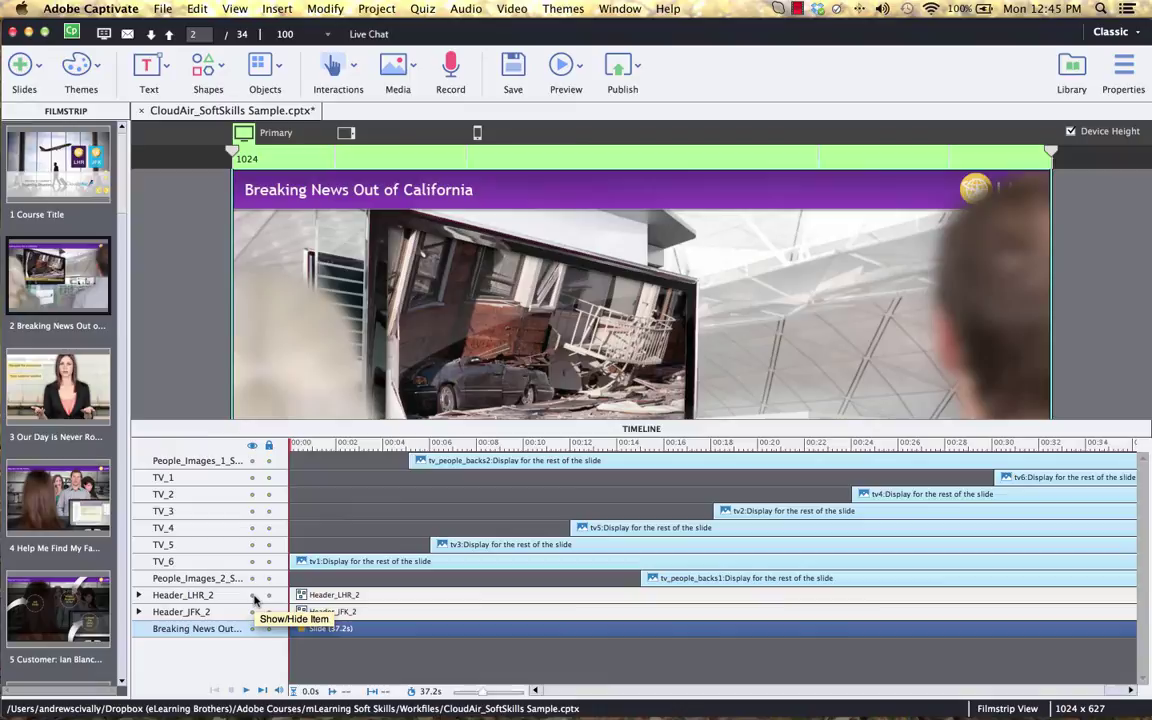
left_click(252, 595)
left_click(252, 595)
left_click(139, 595)
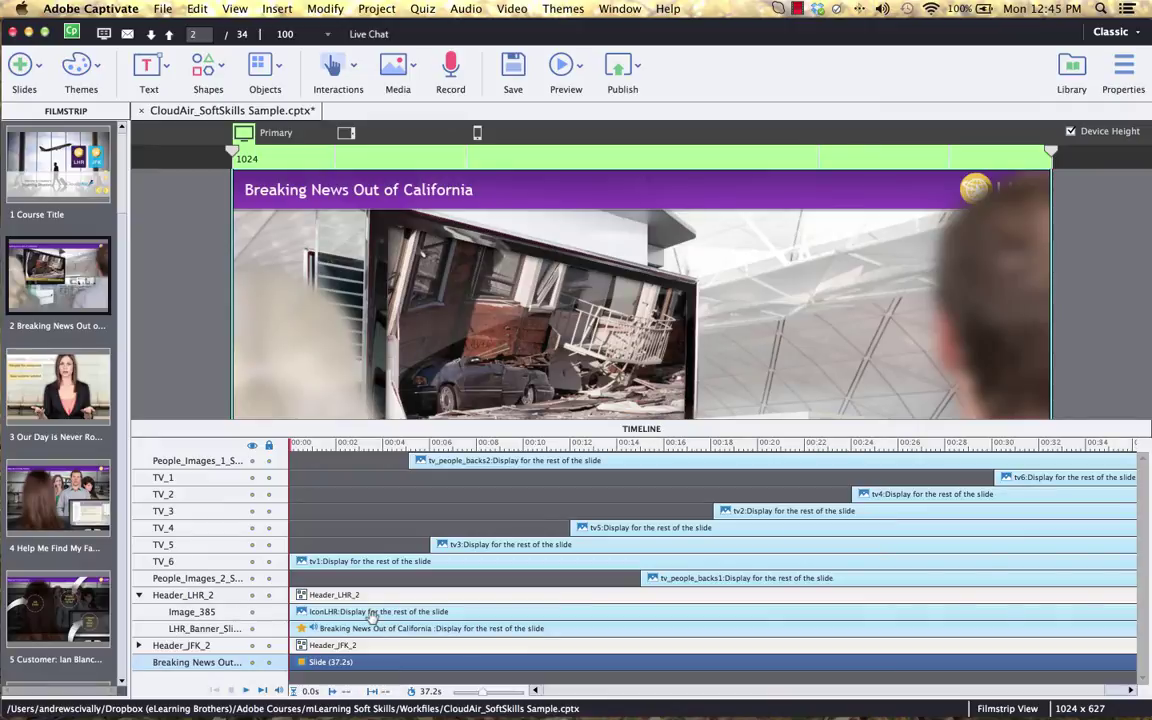
Show LHR_Banner's Options with its Earthquake First Take.mp3 audio, then expand Header_JFK_2.
left_click(341, 627)
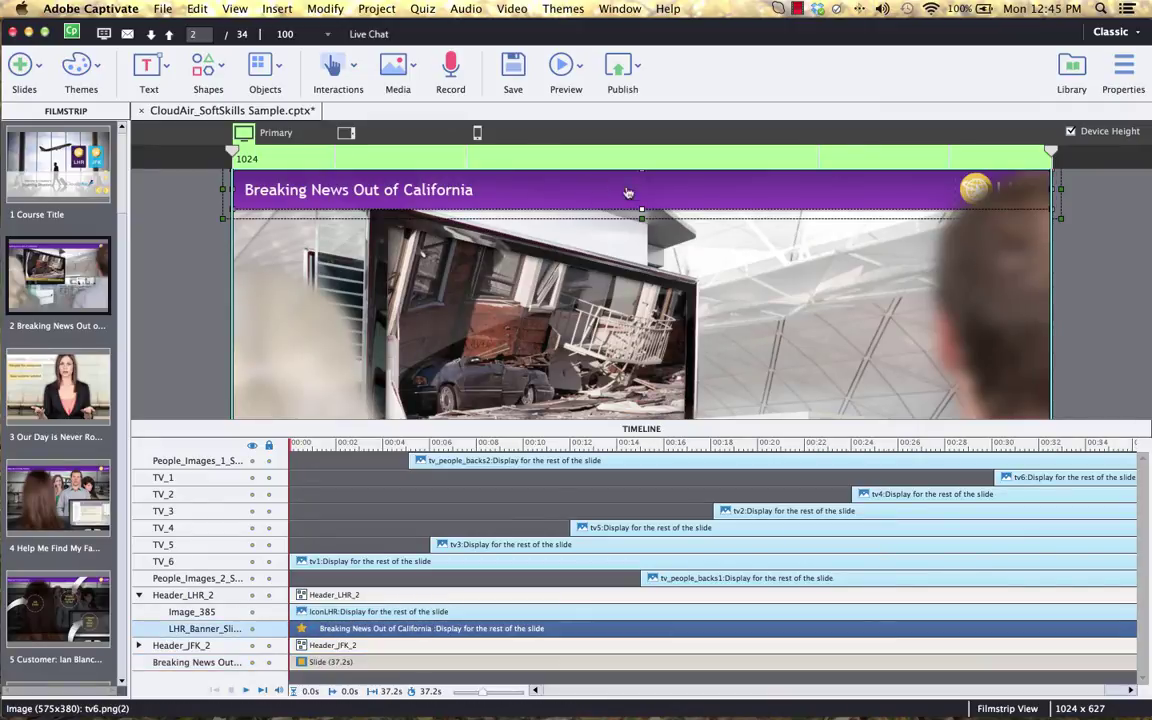
left_click(1123, 75)
left_click(1091, 110)
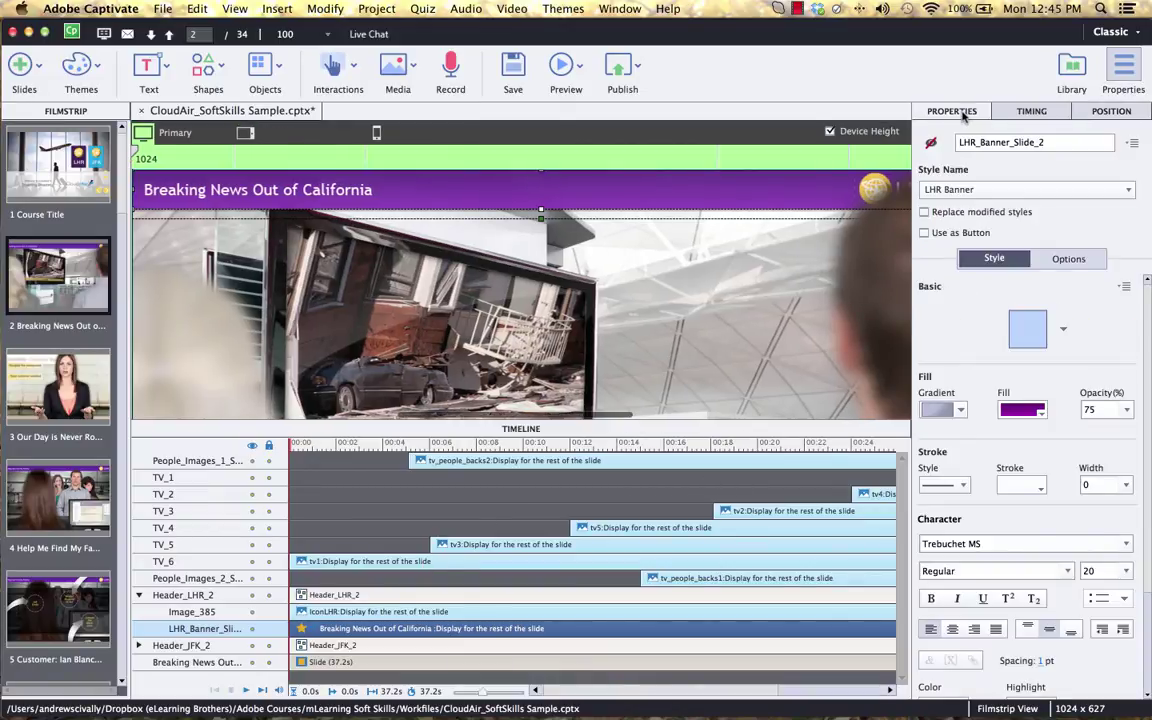
left_click(1066, 259)
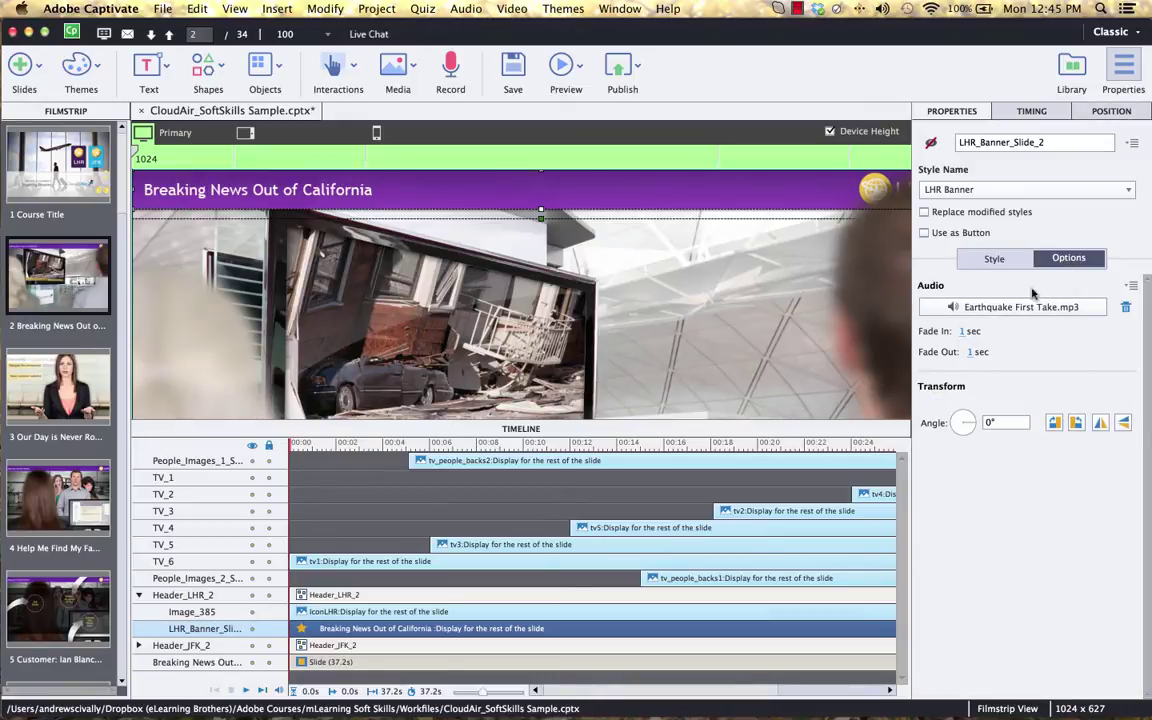
left_click(139, 645)
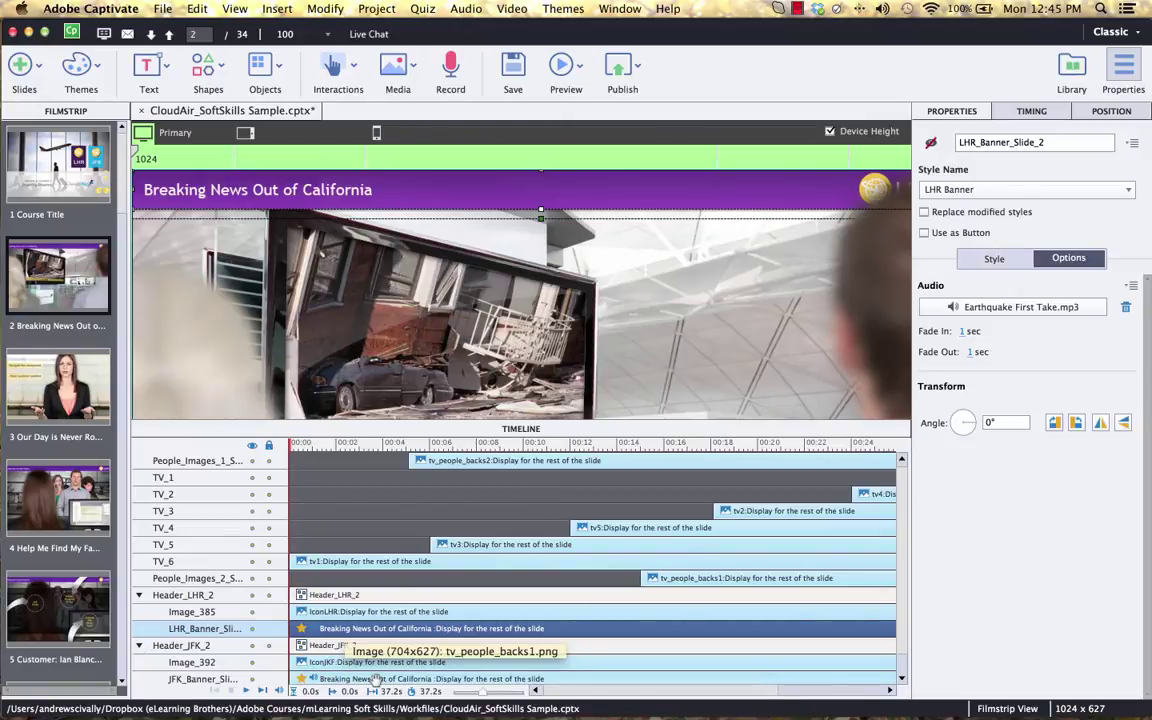
key("Up")
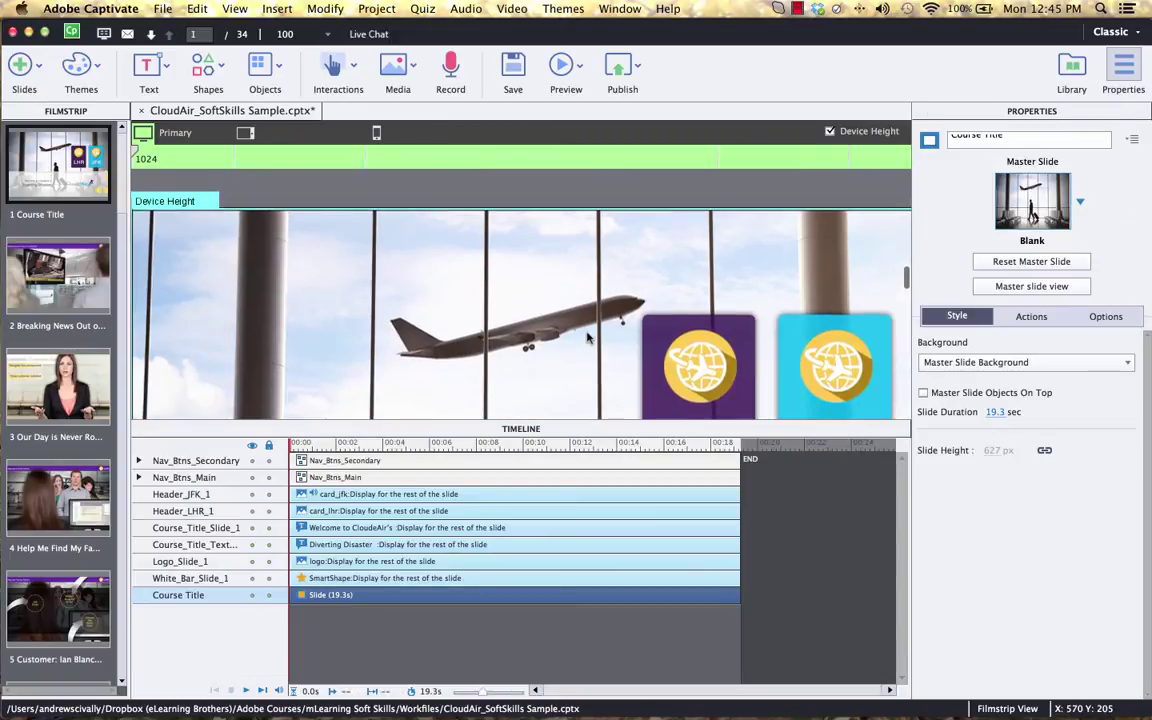
Inspect the LHR and JFK card properties on the Course Title slide, then return to slide 2.
left_click(688, 341)
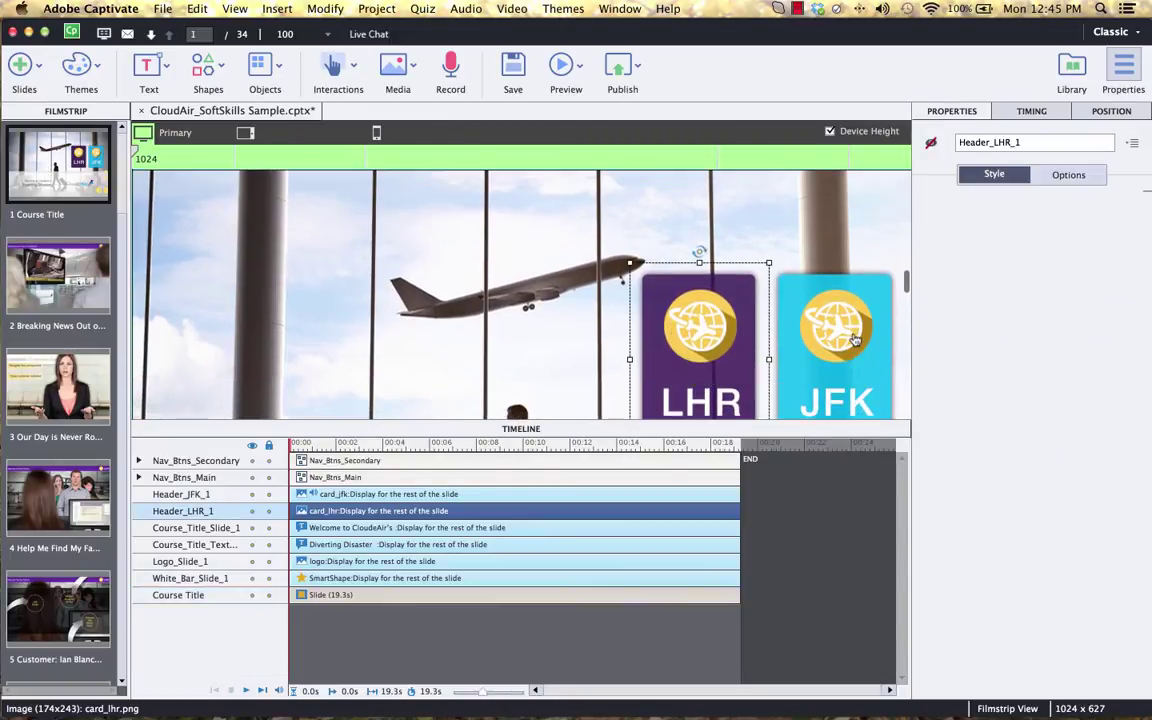
left_click(790, 310)
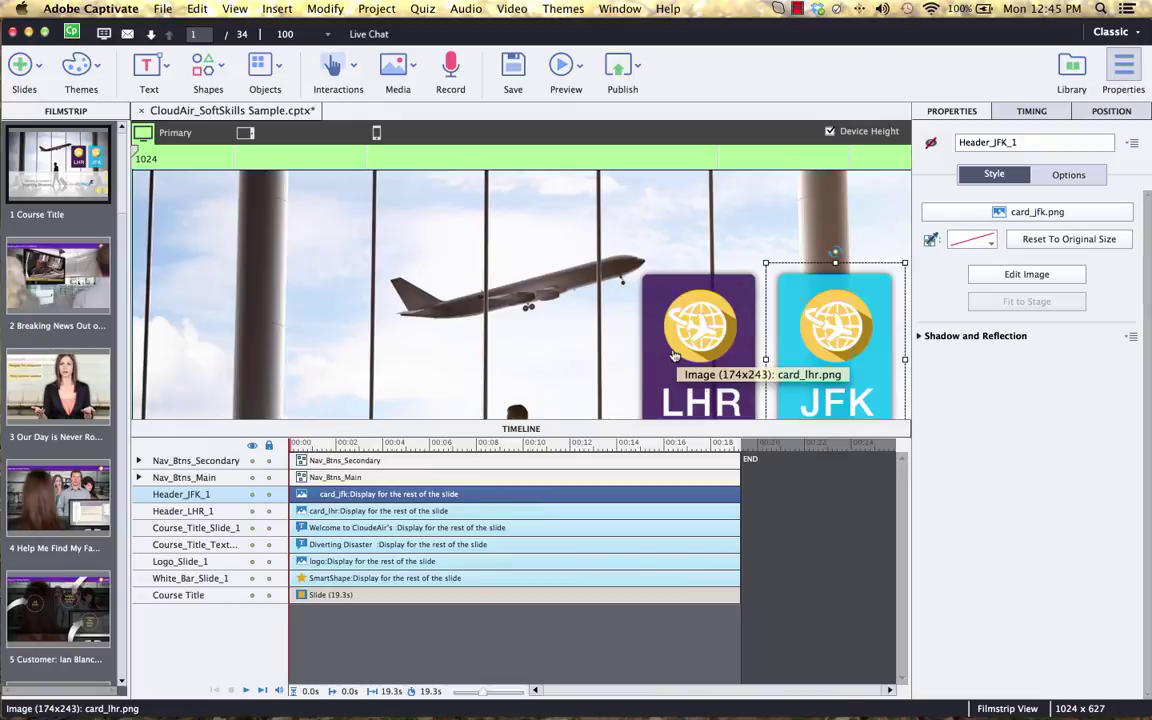
left_click(742, 317)
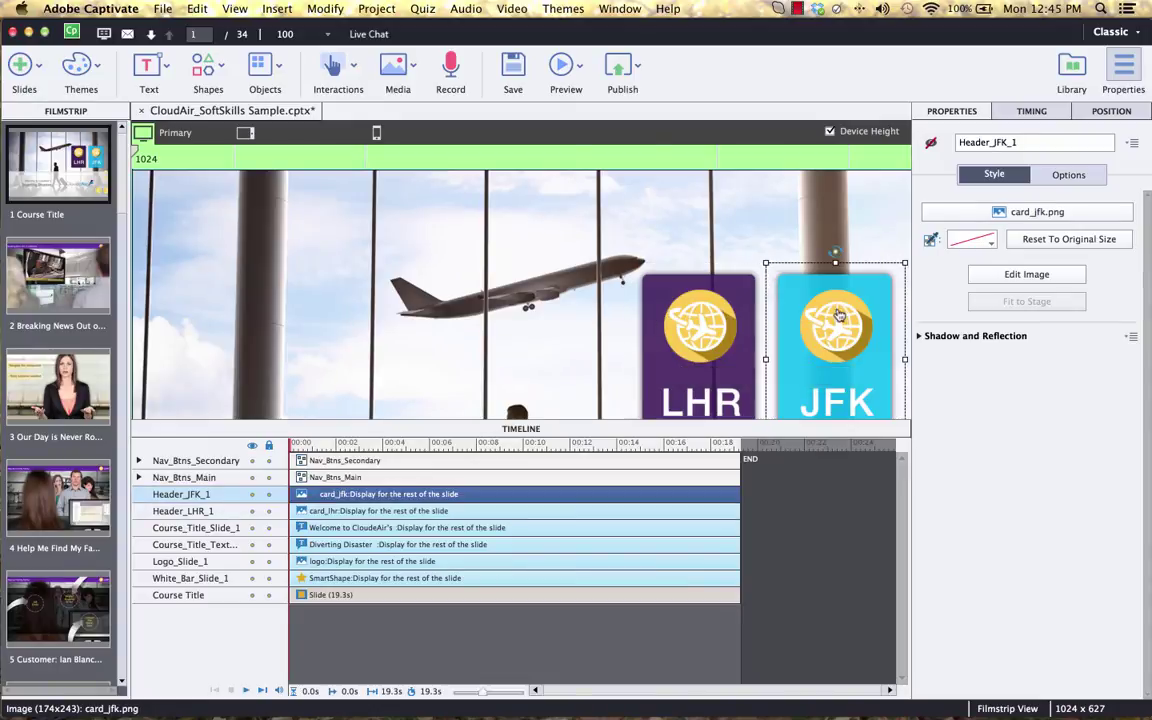
left_click(65, 268)
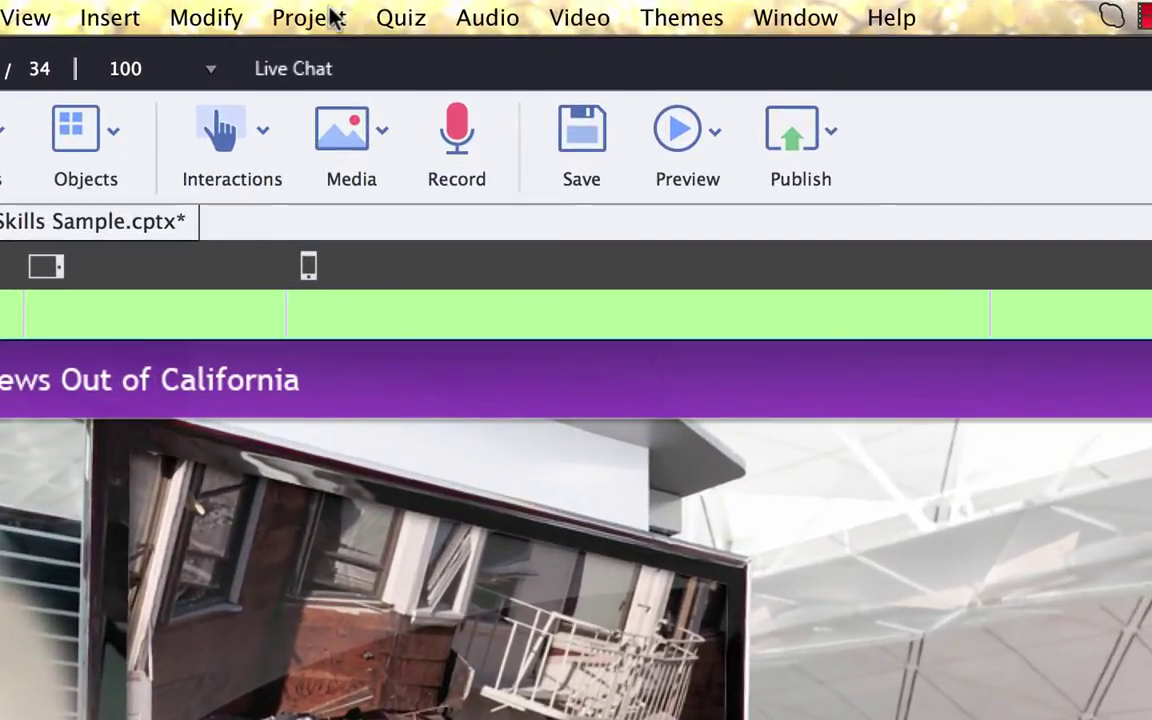
Load the existing DetermineGeoLocation conditional action in the Advanced Actions dialog.
left_click(333, 18)
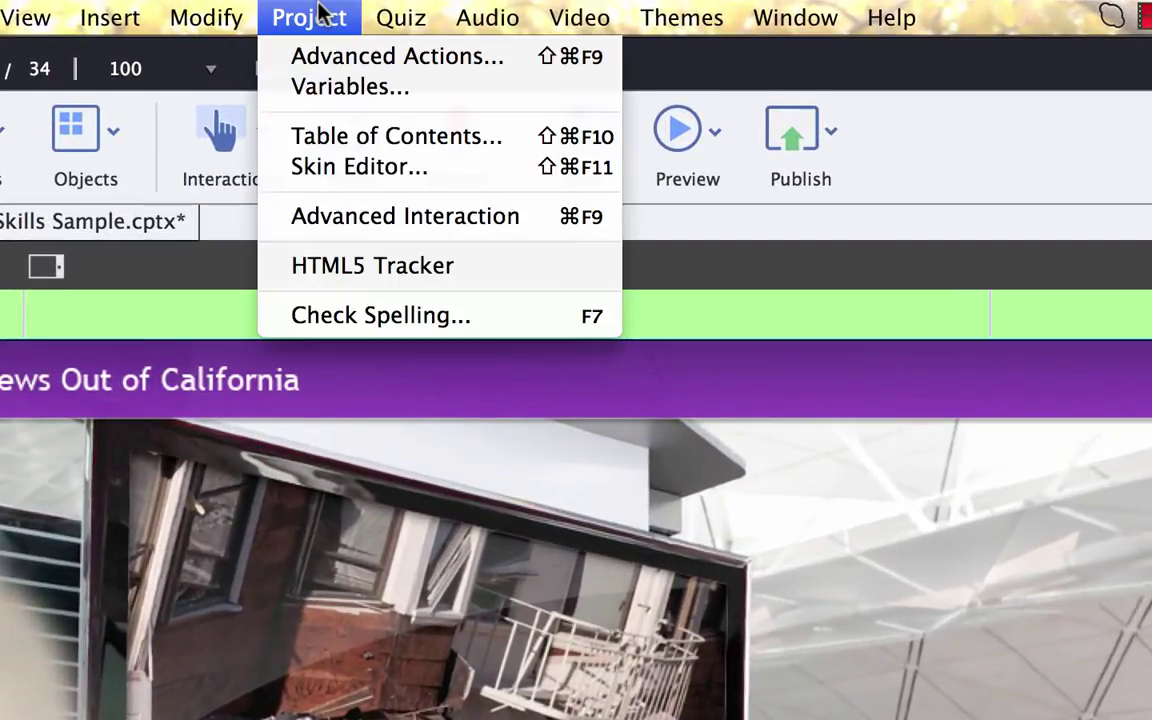
left_click(335, 67)
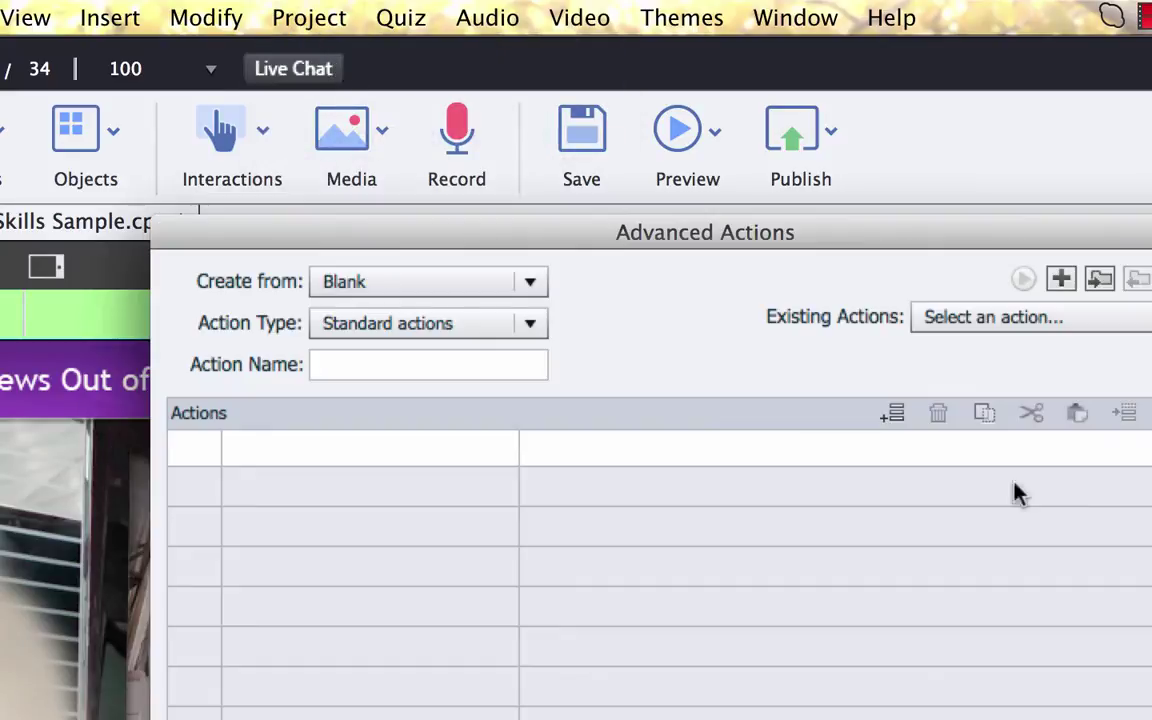
left_click(1021, 321)
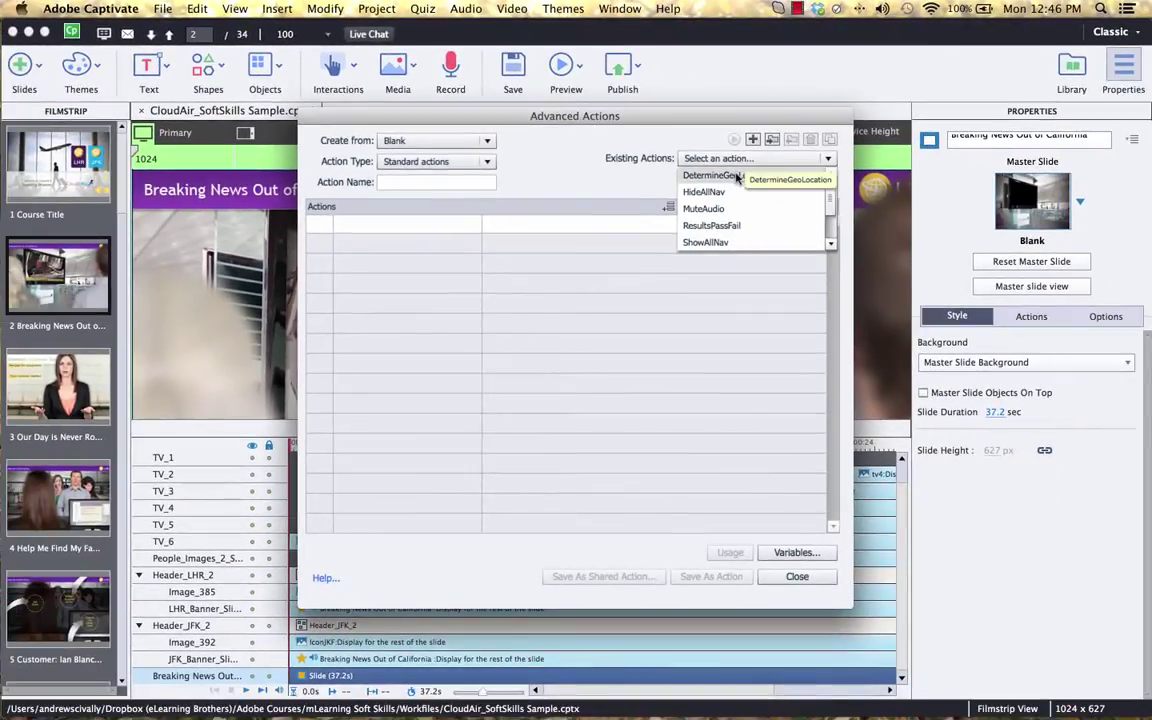
left_click(814, 225)
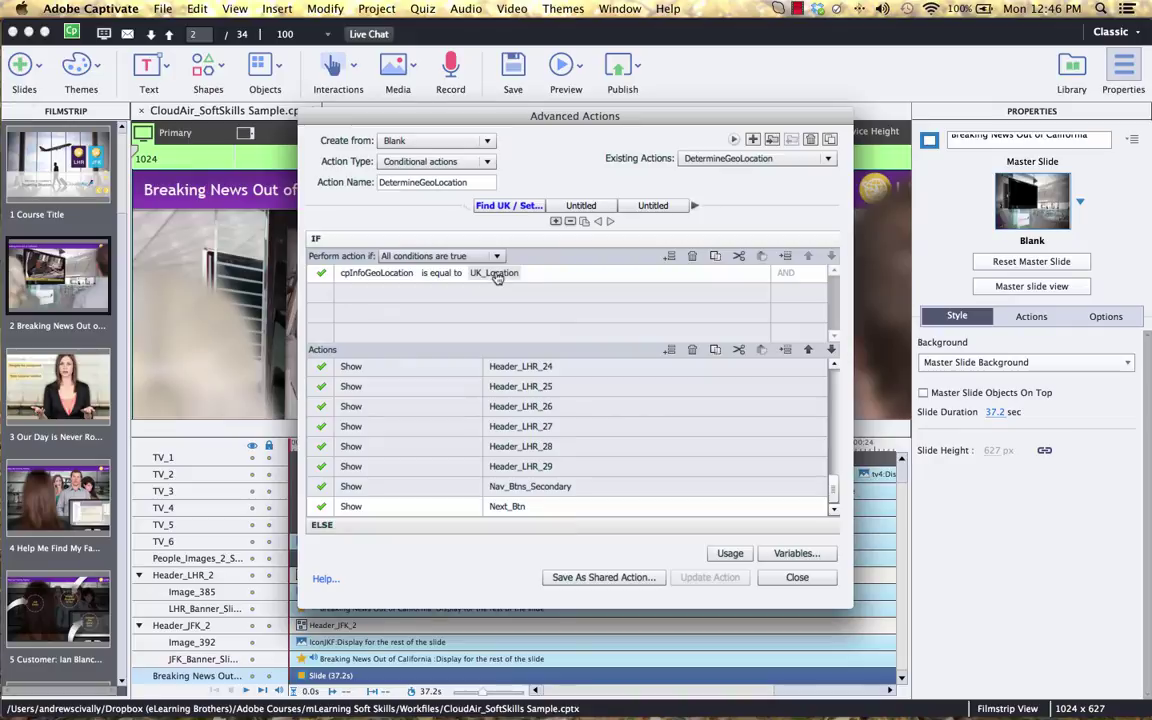
left_click(797, 553)
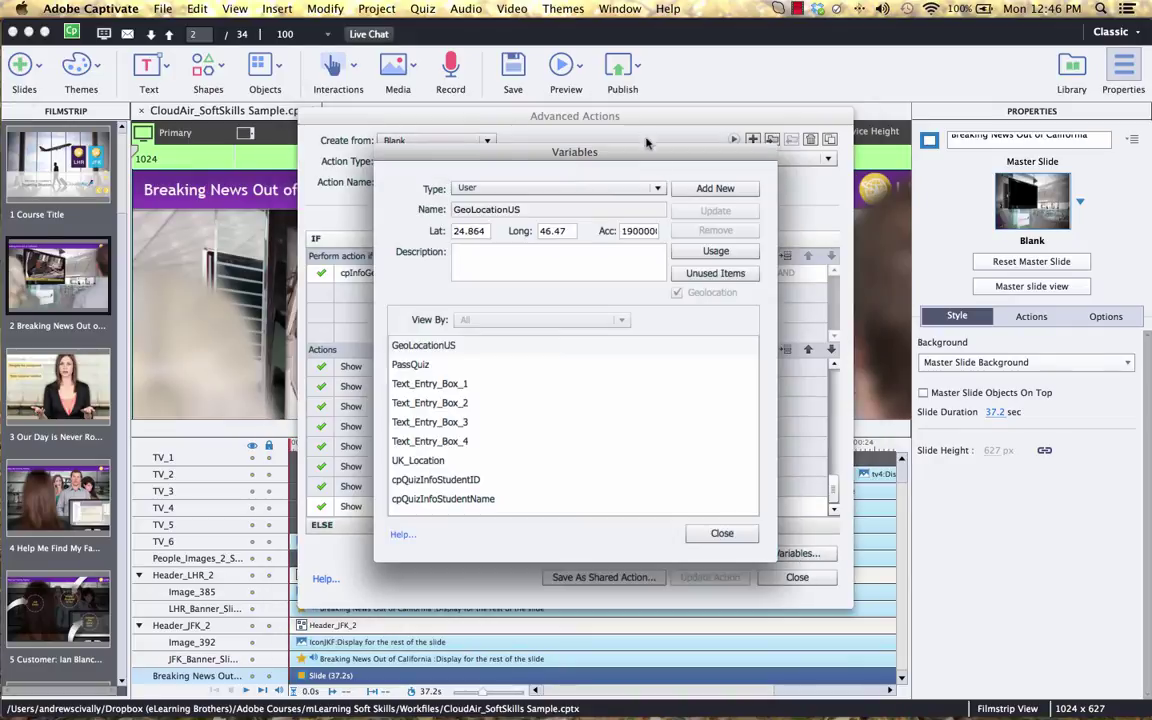
left_click(432, 466)
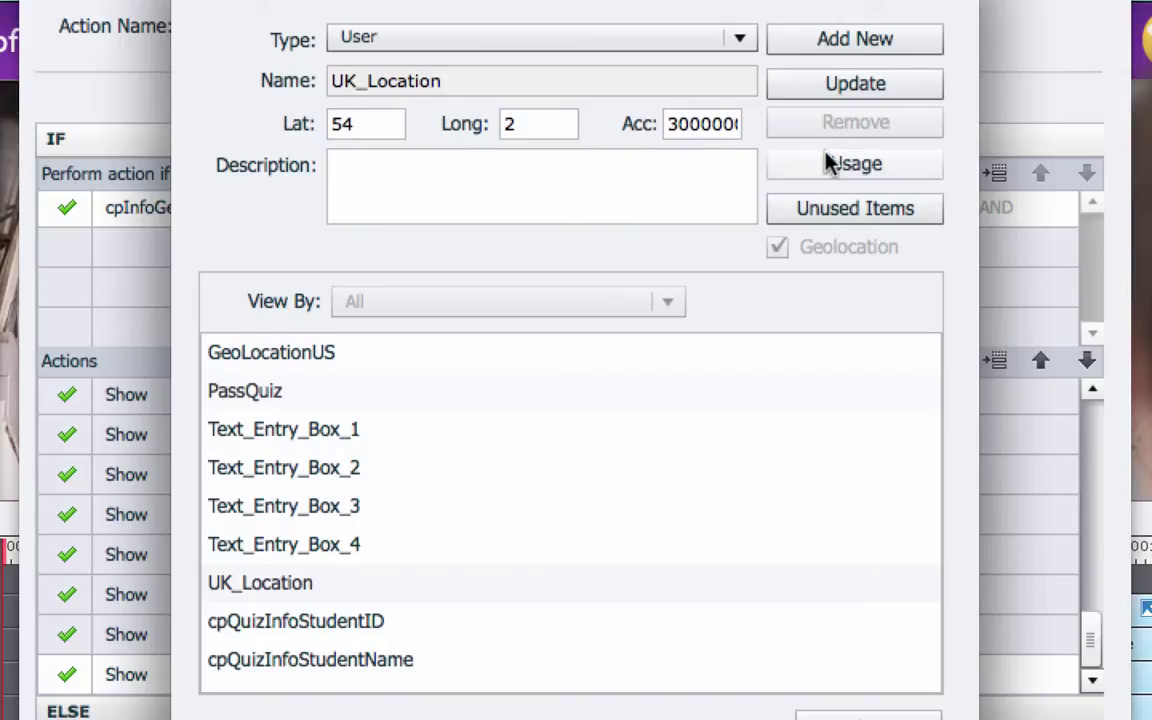
left_click(868, 712)
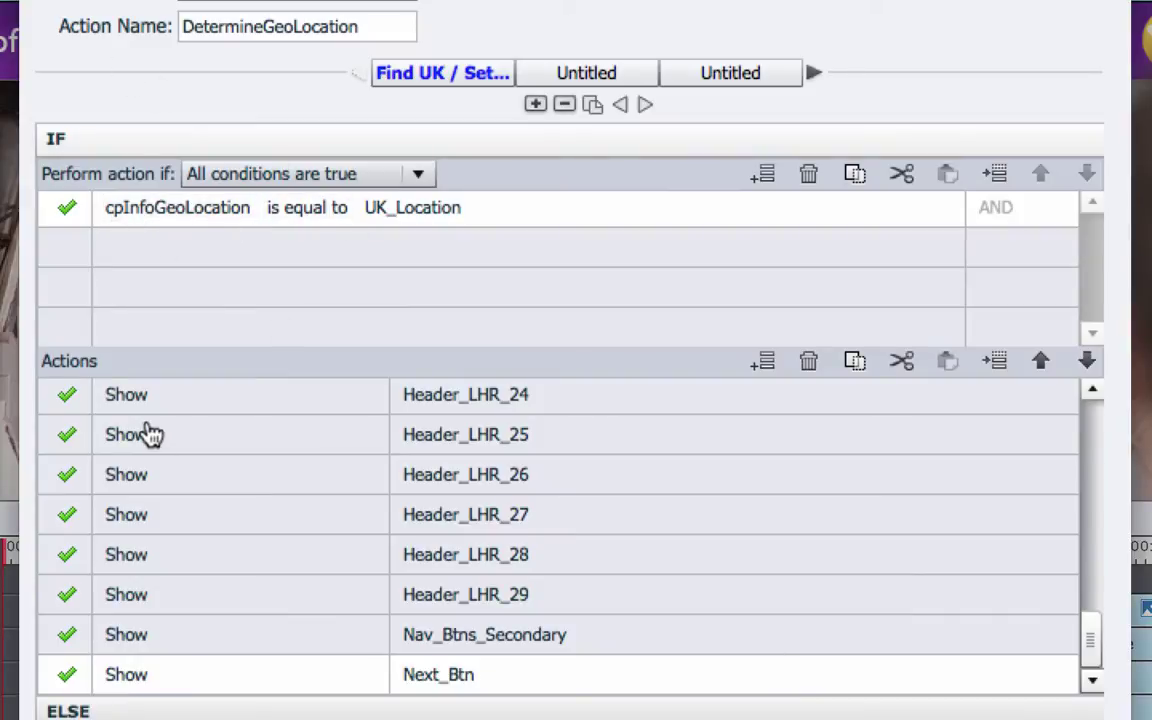
Expand DetermineGeoLocation's ELSE branch to list Show actions for Header_JFK_20 to Header_JFK_29.
left_click_drag(1090, 643, 1090, 599)
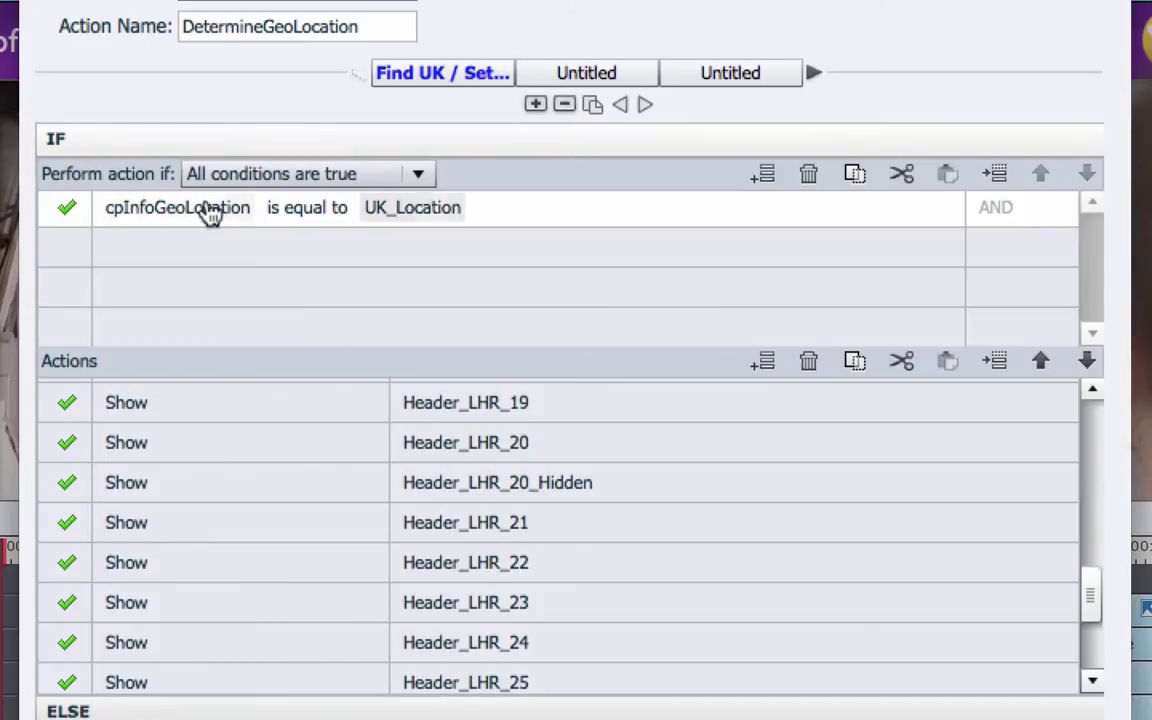
left_click(405, 712)
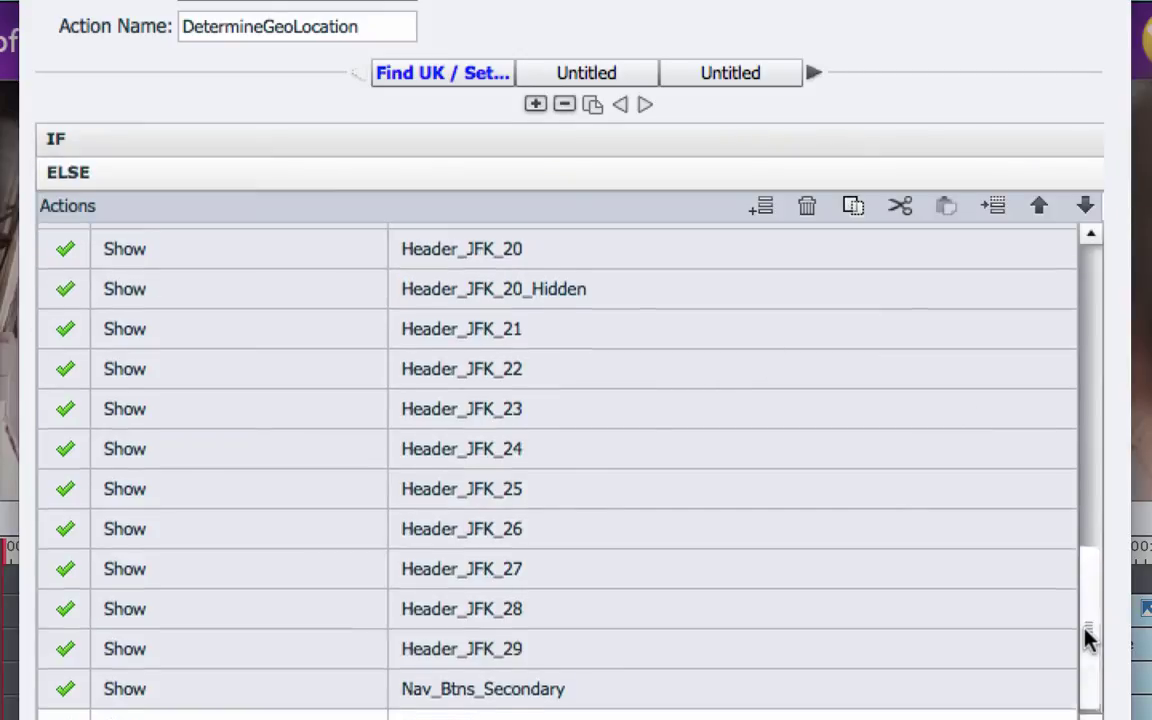
left_click_drag(1083, 638, 1106, 650)
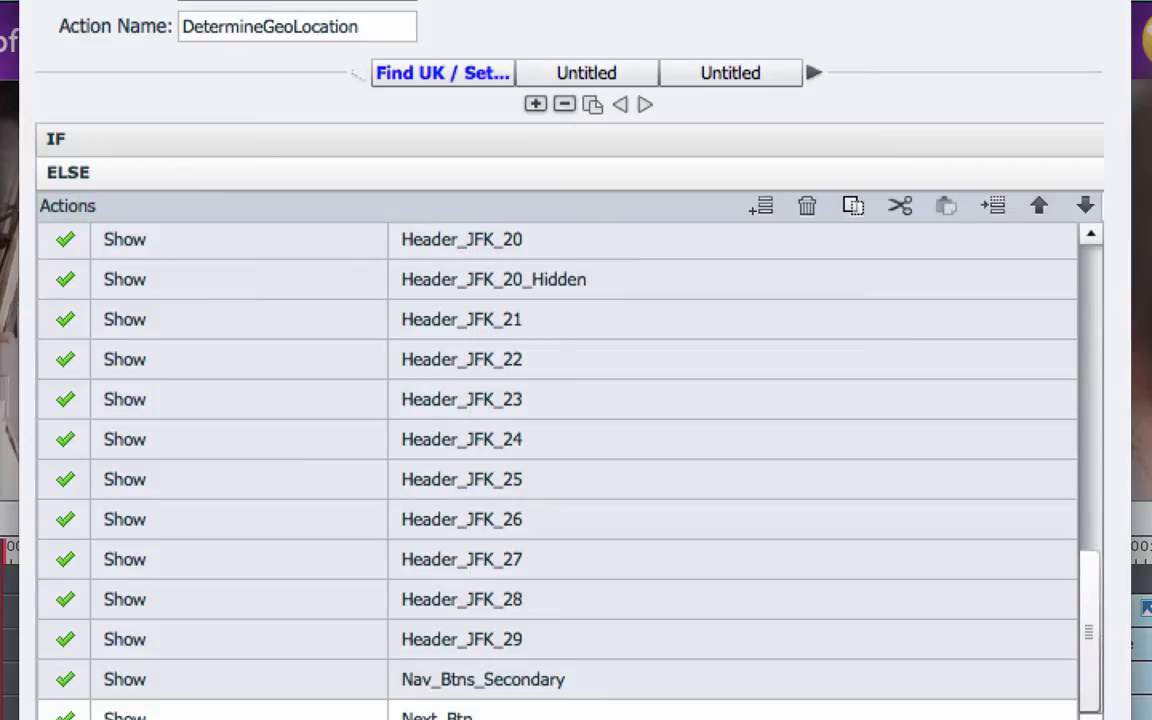